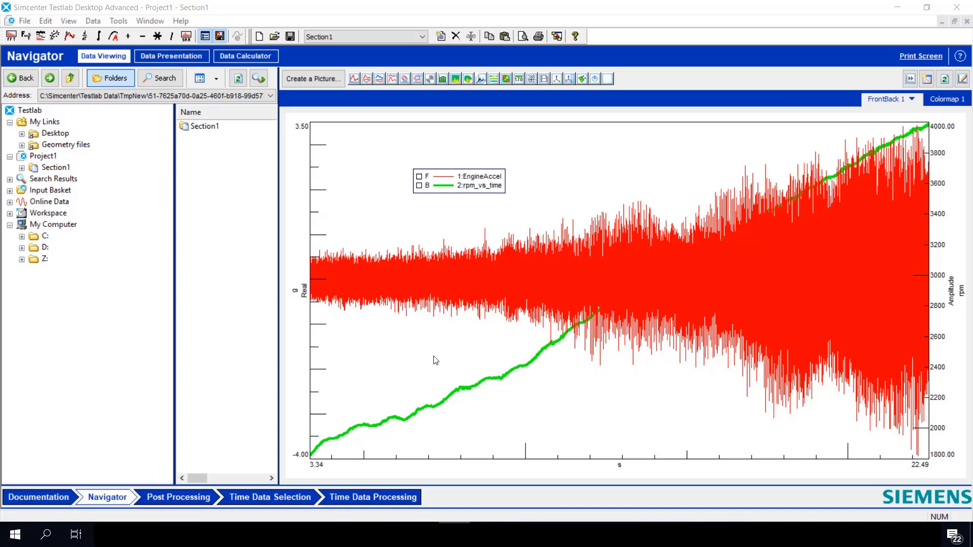
# Step: Select the EngineAccel and rpm_vs_time traces and view EngineAccel's colormap against rpm in Colormap 1
pyautogui.click(445, 280)
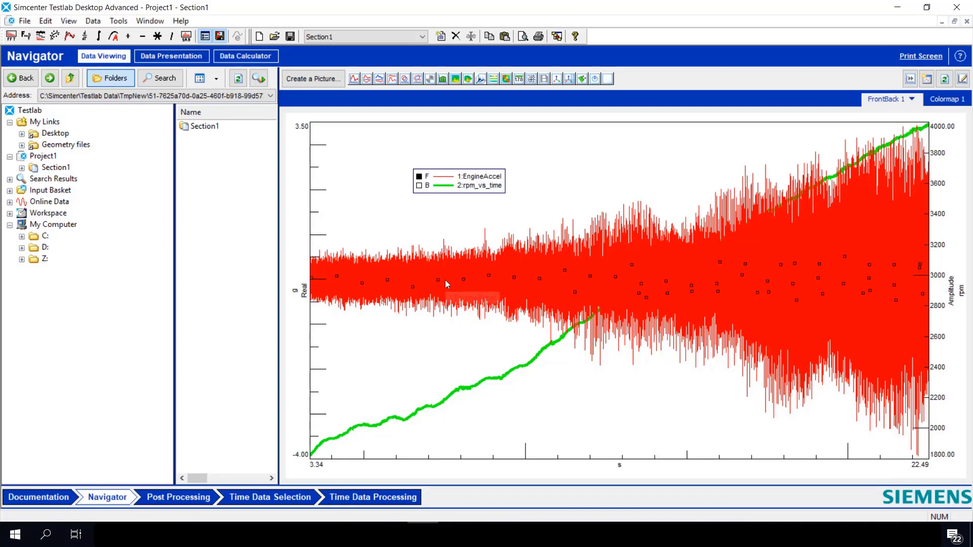
pyautogui.click(494, 378)
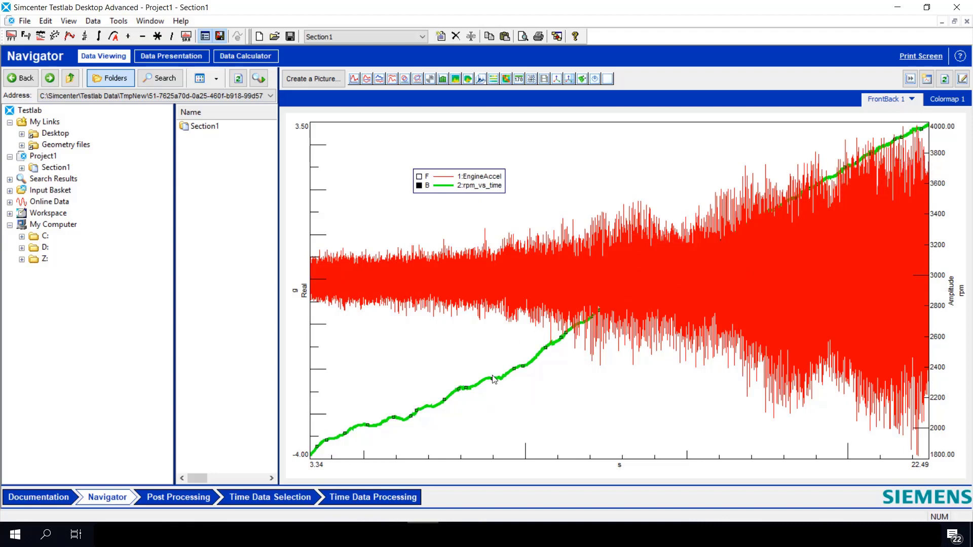
pyautogui.hotkey('ctrl', 'Tab')
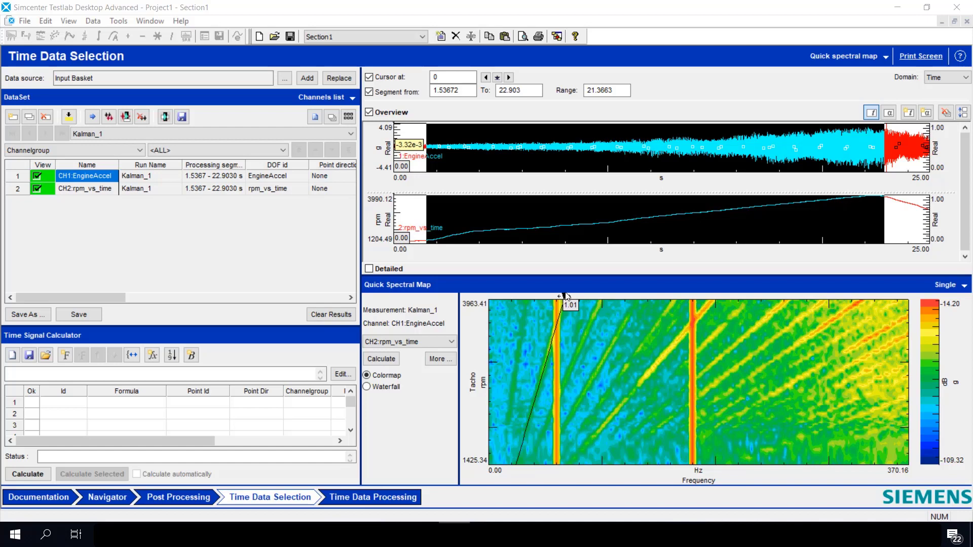
# Step: Drag the EngineAccel colormap's order line from 1.01 to about order 3 (2.99)
pyautogui.moveTo(567, 297); pyautogui.dragTo(701, 314)
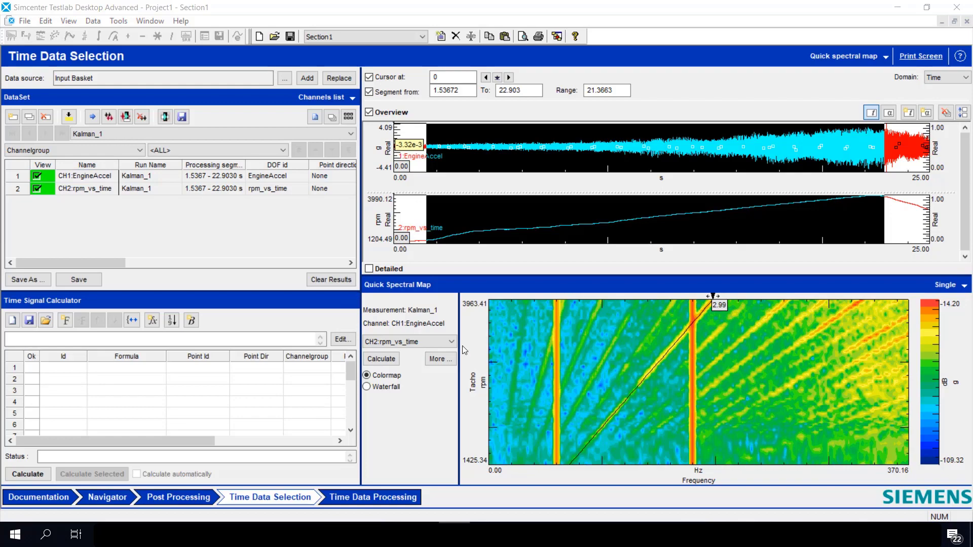
# Step: Turn on Harmonic Tracking in the Tools > Add-ins list and confirm
pyautogui.click(121, 22)
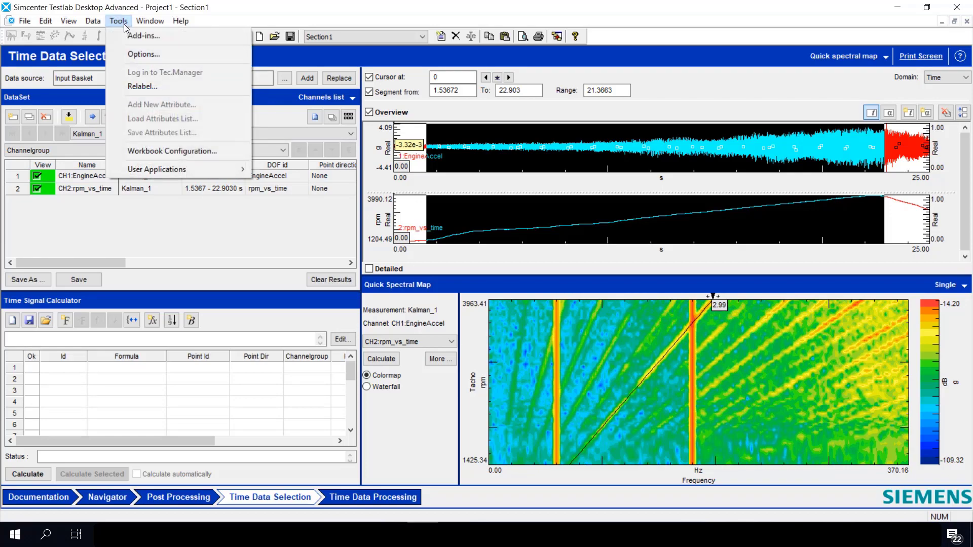
pyautogui.click(131, 35)
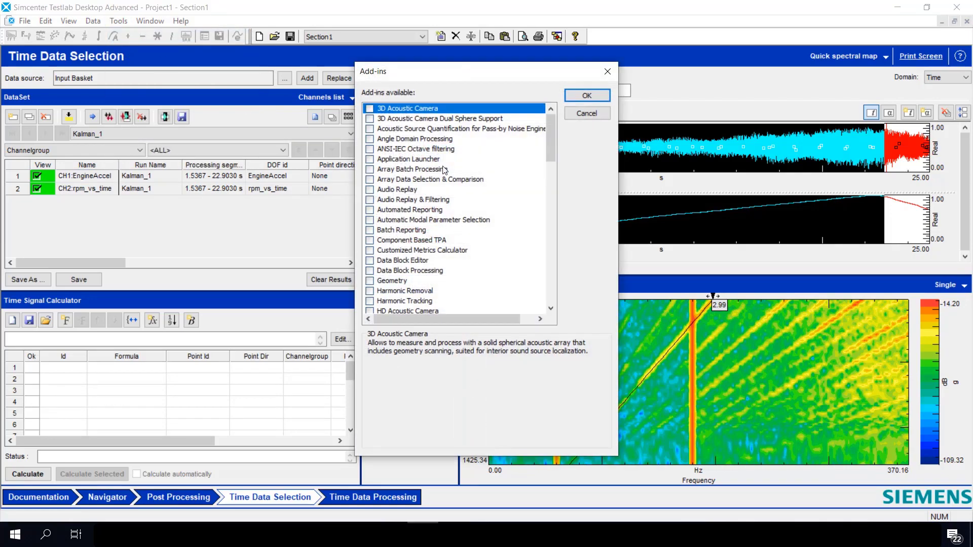
pyautogui.scroll(-1, 444, 170)
pyautogui.scroll(-1, 445, 170)
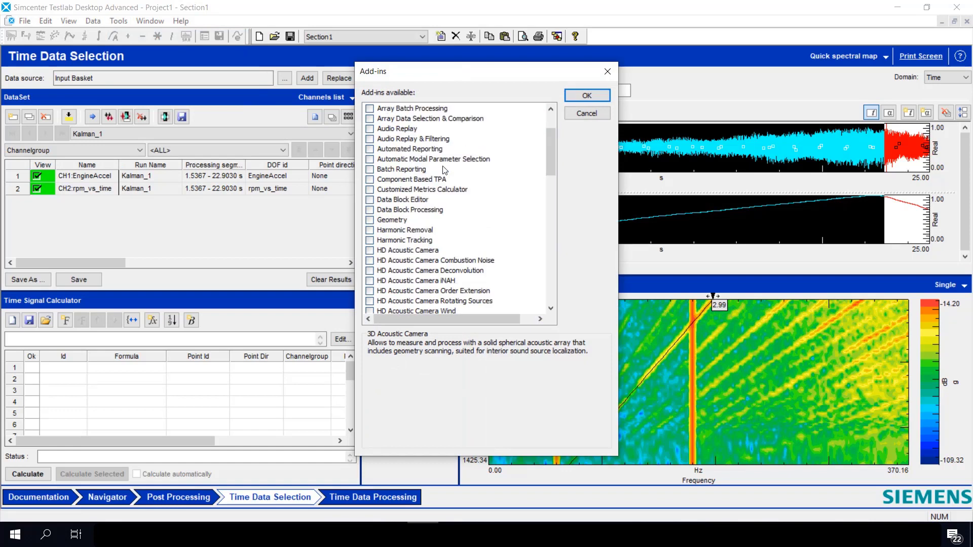
pyautogui.click(371, 241)
pyautogui.click(585, 96)
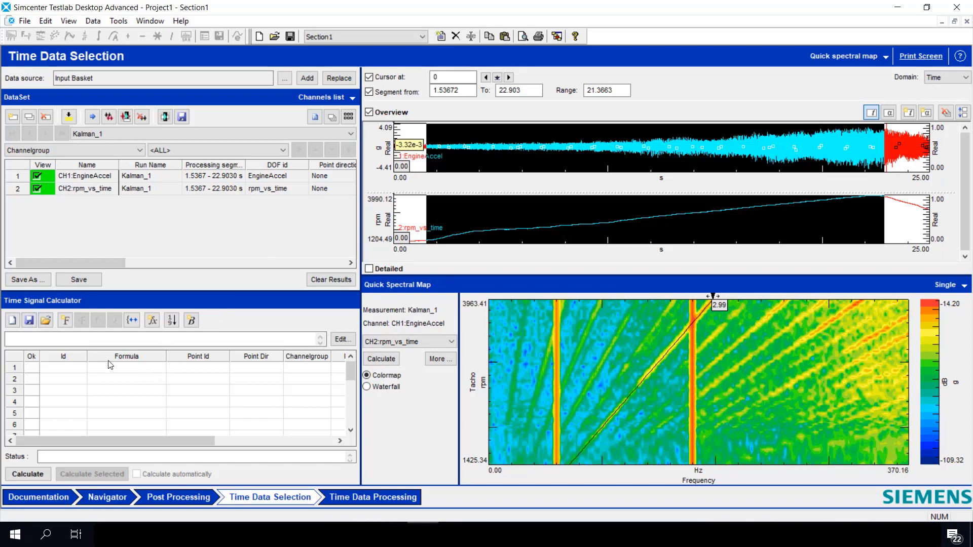
# Step: Insert formula CH3 = KALMAN_FREQ_CUT(CH1;60;200) from the Conditioning functions
pyautogui.click(152, 320)
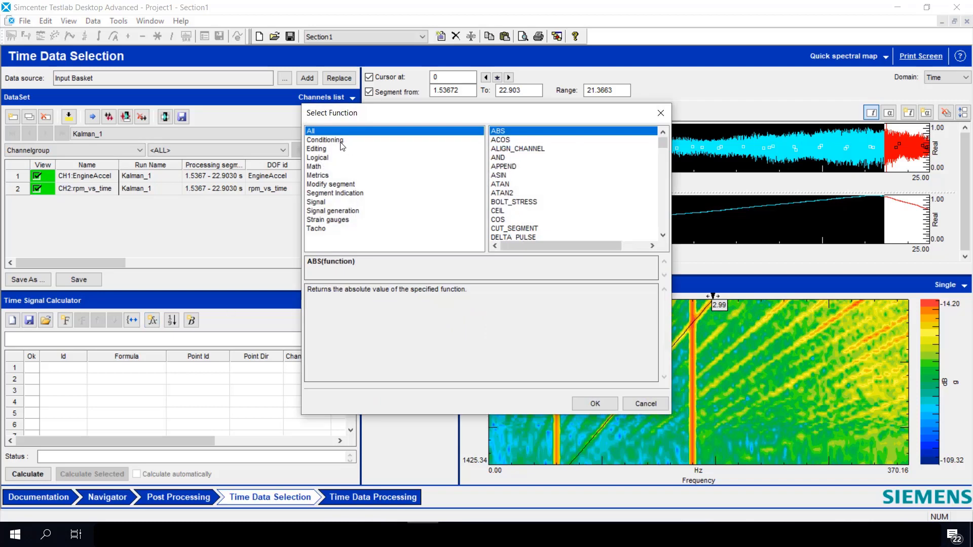
pyautogui.click(325, 140)
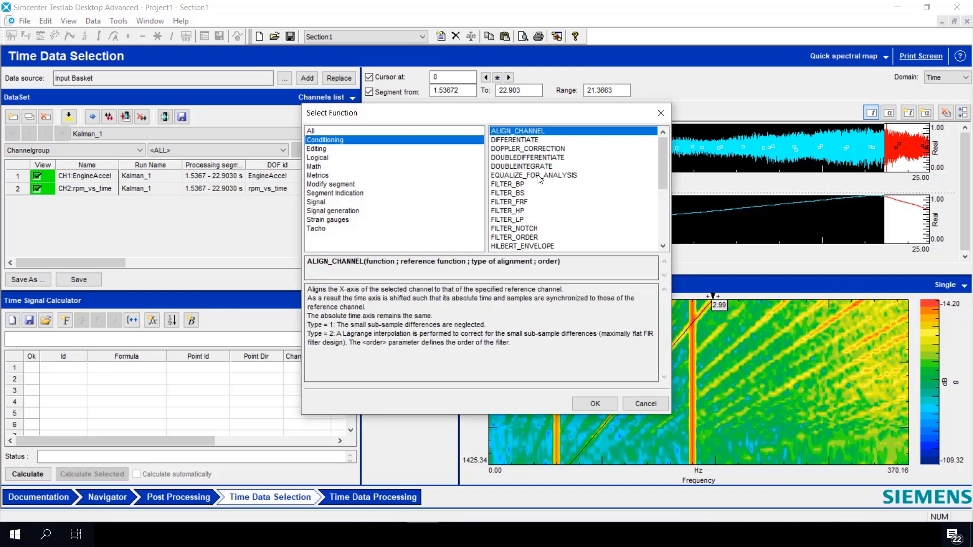
pyautogui.scroll(-3, 540, 179)
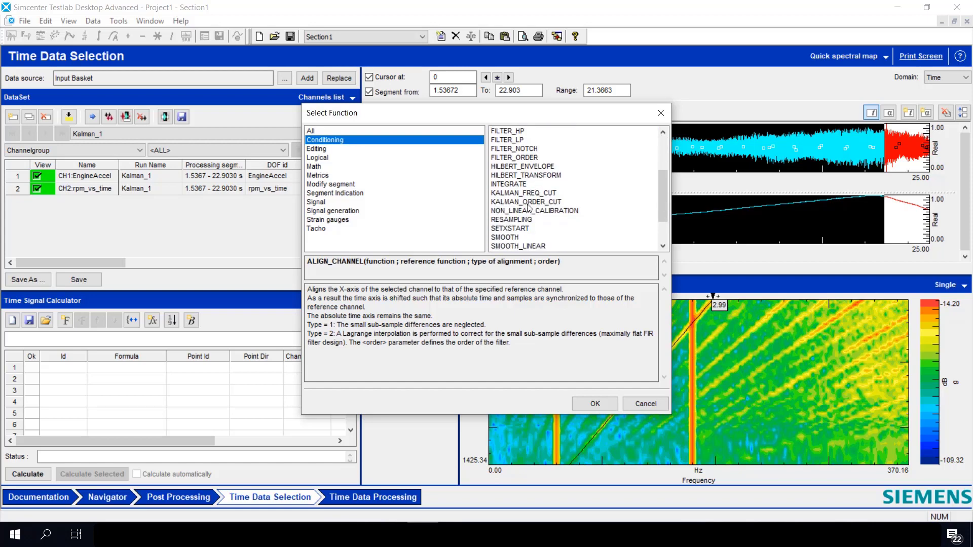
pyautogui.click(529, 193)
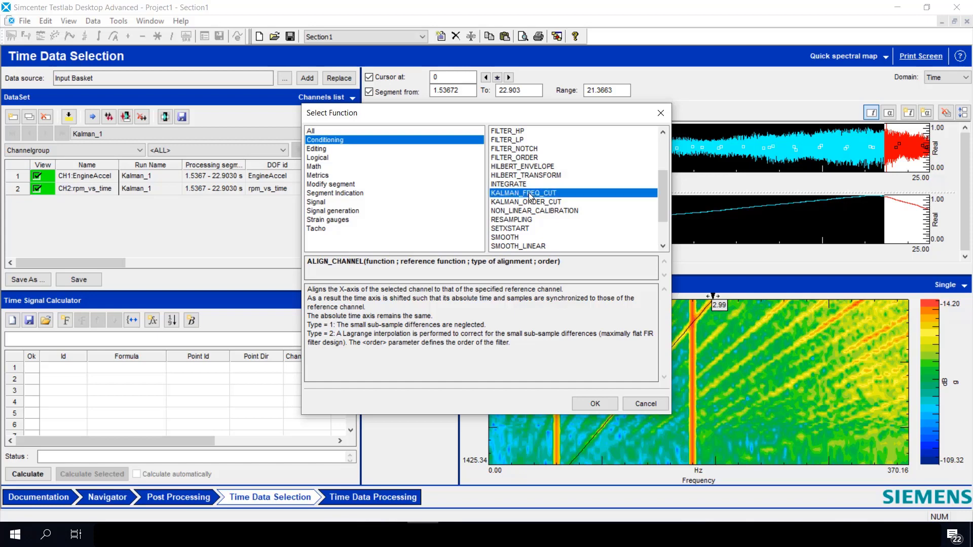
pyautogui.click(595, 404)
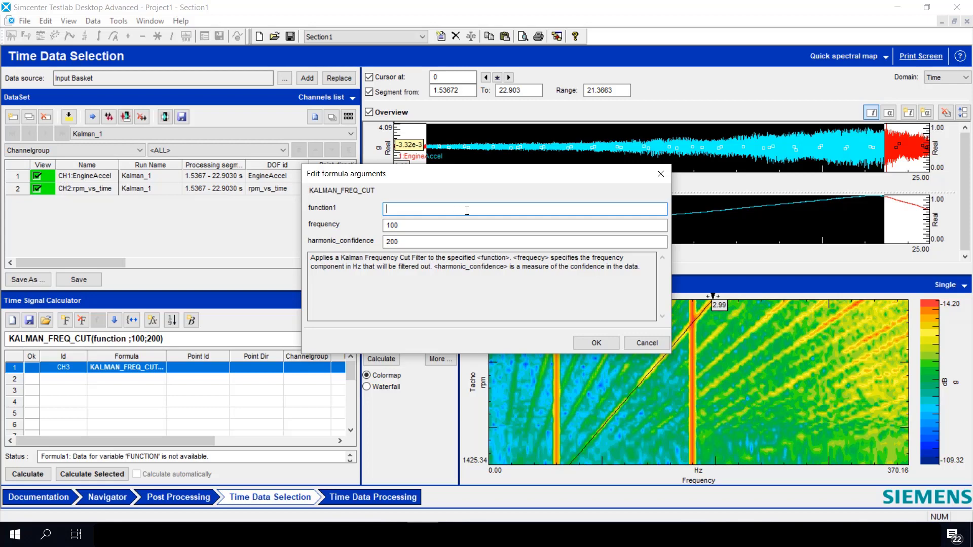
pyautogui.write('CH1')
pyautogui.press('Tab')
pyautogui.write('60')
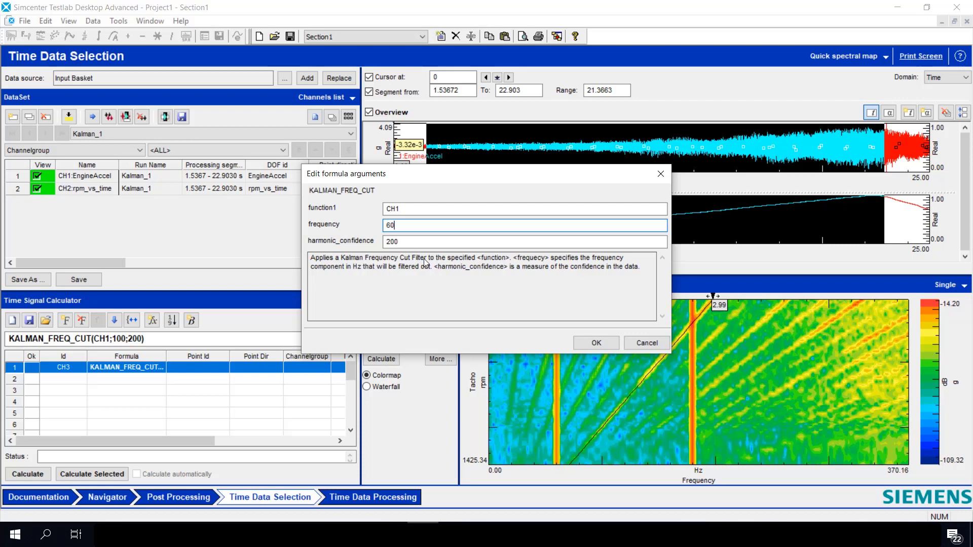
pyautogui.click(594, 343)
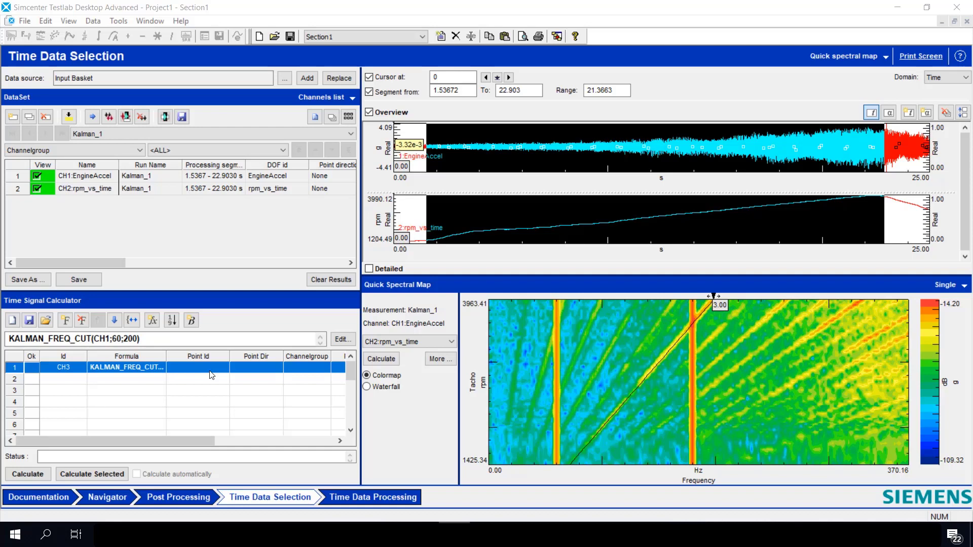
# Step: Label formula CH3 with Point Id '60Hz'
pyautogui.click(210, 368)
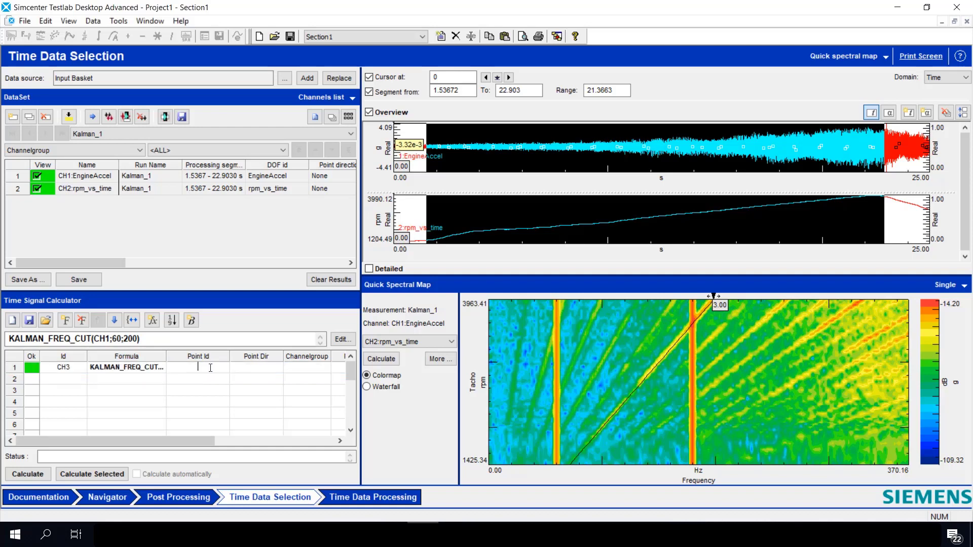
pyautogui.write('60Hz')
pyautogui.click(187, 383)
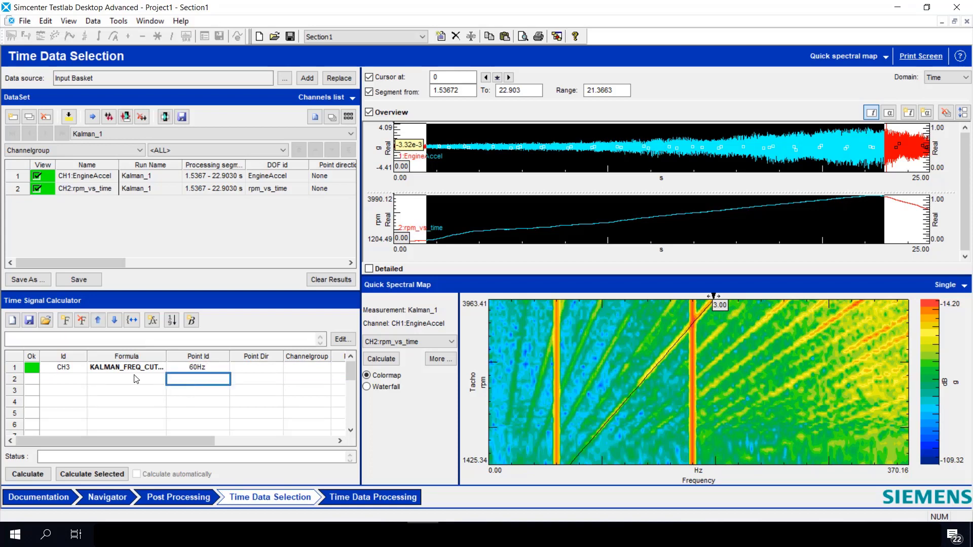
# Step: Insert formula CH4 = KALMAN_FREQ_CUT(CH1;180;200) with frequency changed to 180
pyautogui.click(155, 325)
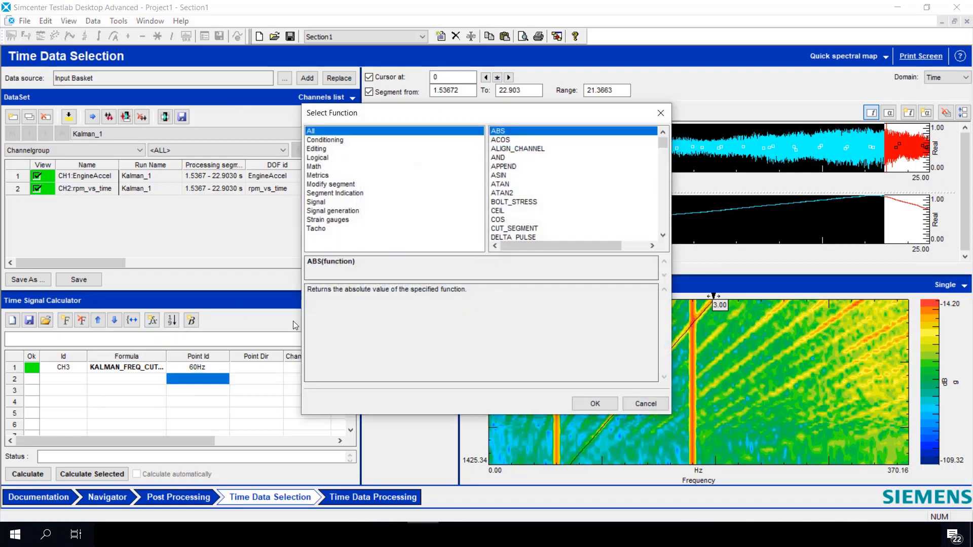
pyautogui.click(344, 142)
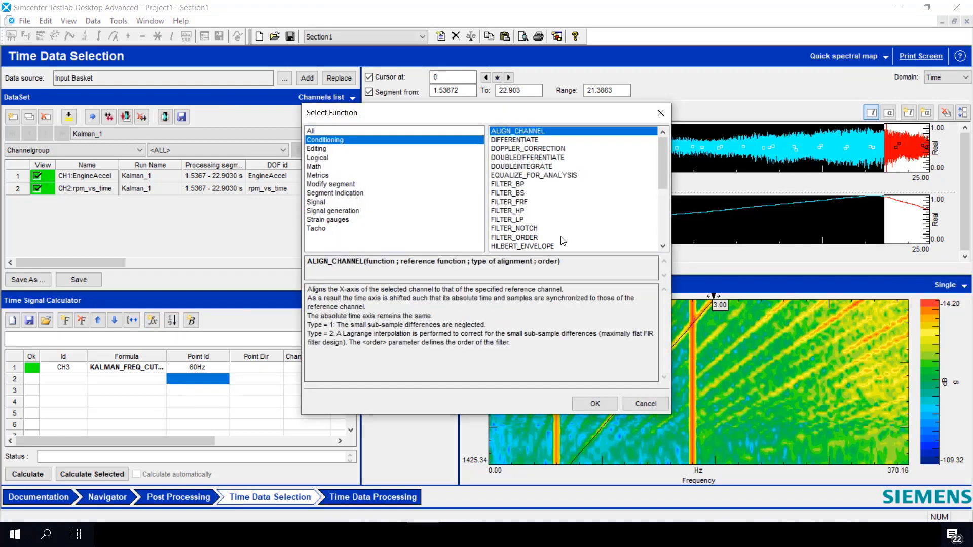
pyautogui.scroll(-3, 541, 190)
pyautogui.click(540, 192)
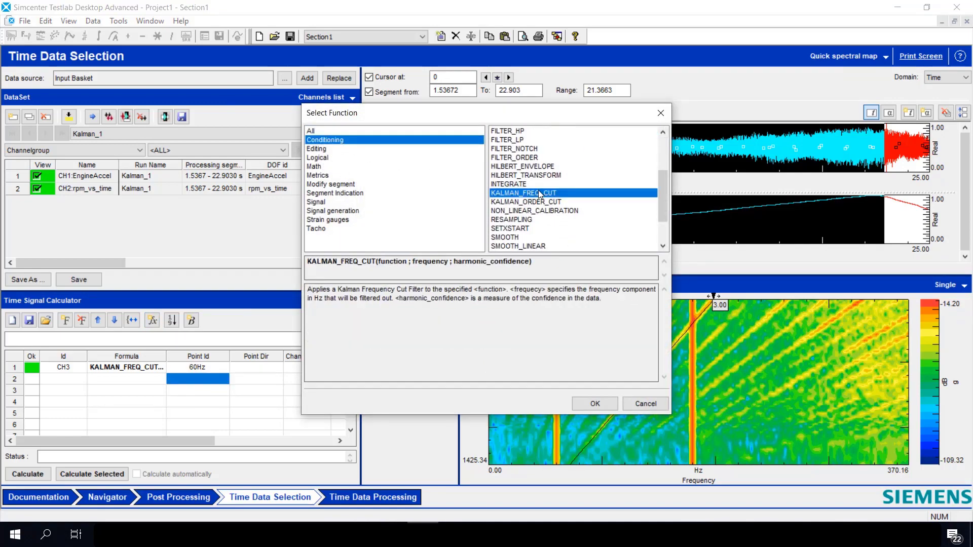
pyautogui.click(588, 404)
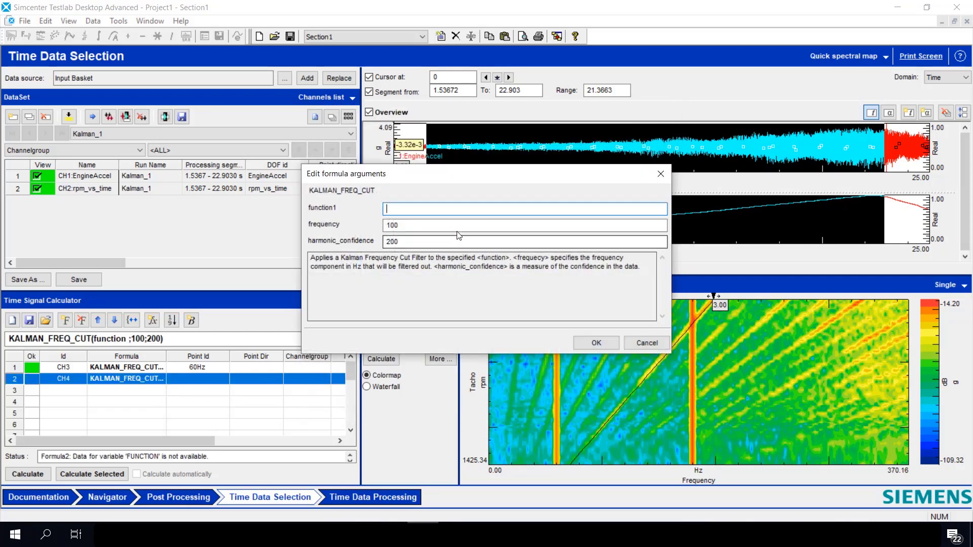
pyautogui.write('CH1')
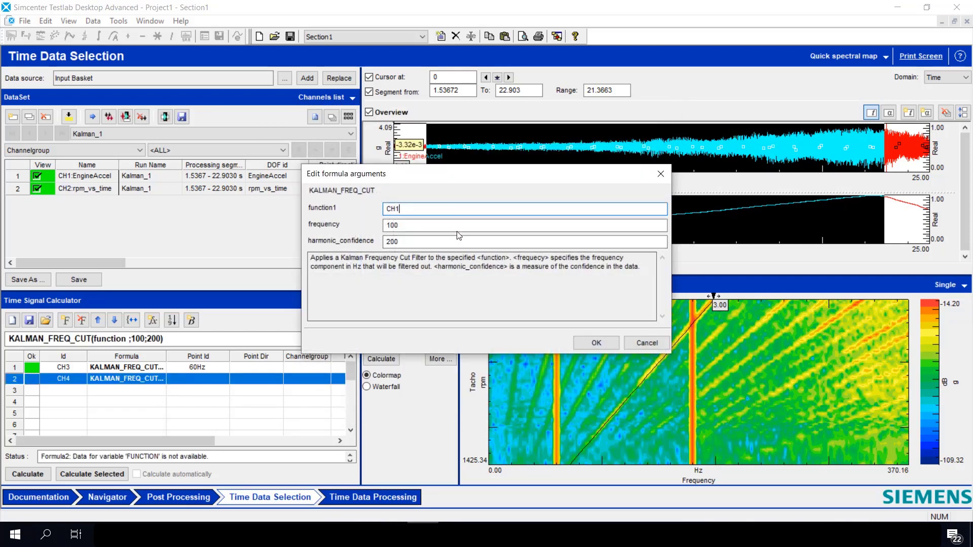
pyautogui.click(459, 226)
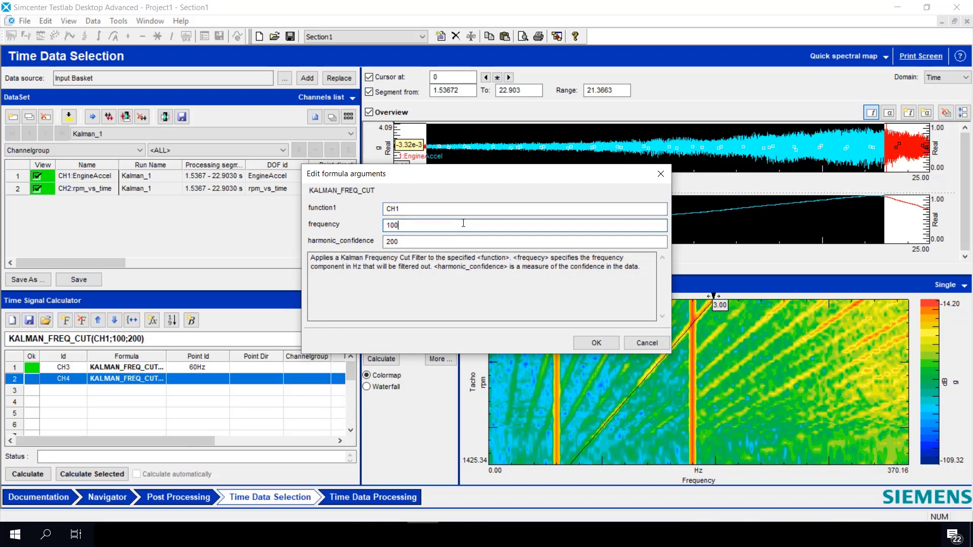
pyautogui.press('BackSpace')
pyautogui.press('BackSpace')
pyautogui.write('80')
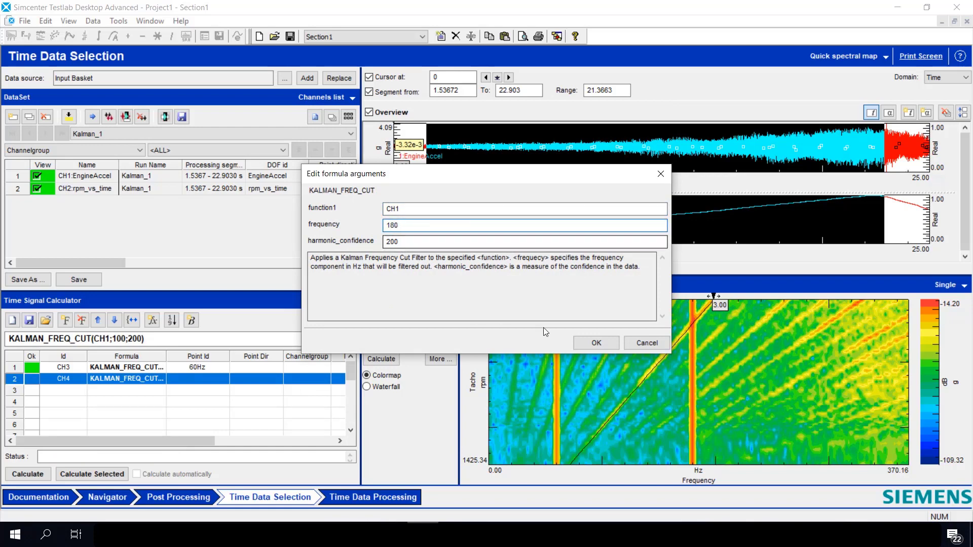
pyautogui.click(598, 345)
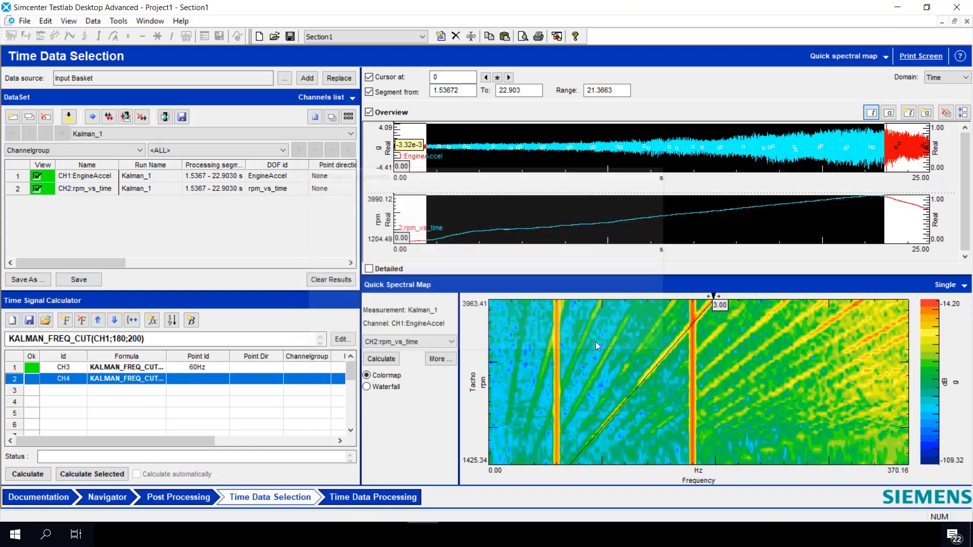
# Step: Label formula CH4 with Point Id '180Hz'
pyautogui.click(207, 378)
pyautogui.click(207, 378)
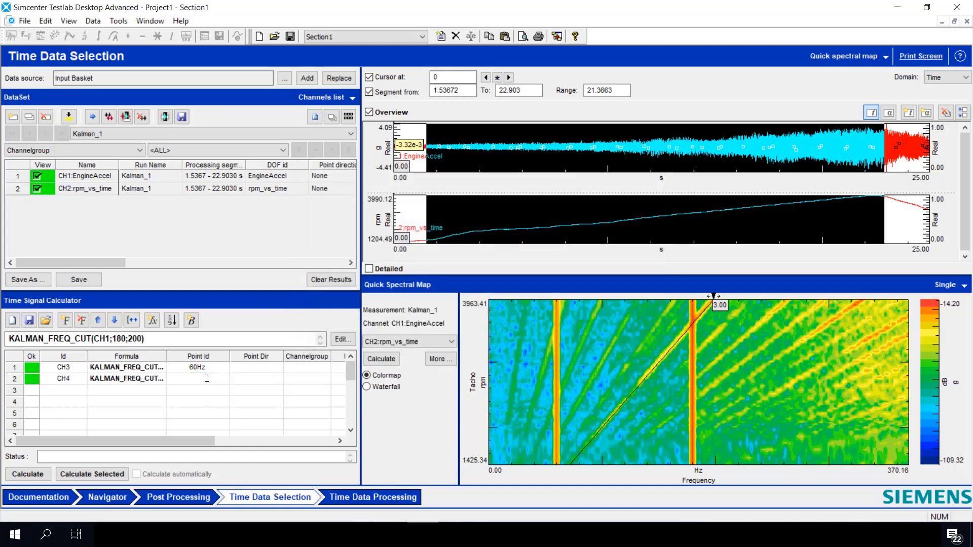
pyautogui.write('180Hz')
pyautogui.click(215, 394)
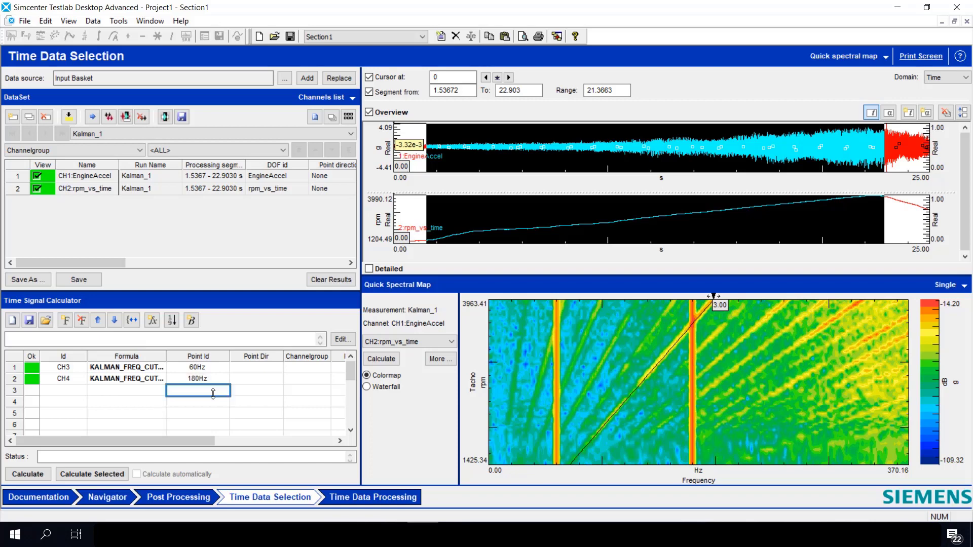
# Step: Add CH5 = CH1-CH3-CH4 with Point Id 'corrected' and calculate the new channels
pyautogui.click(131, 394)
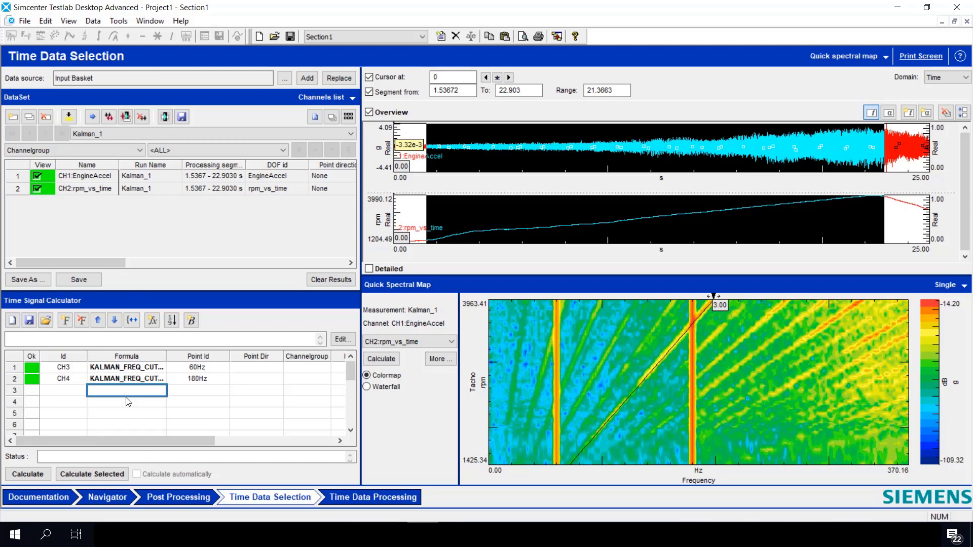
pyautogui.write('CH')
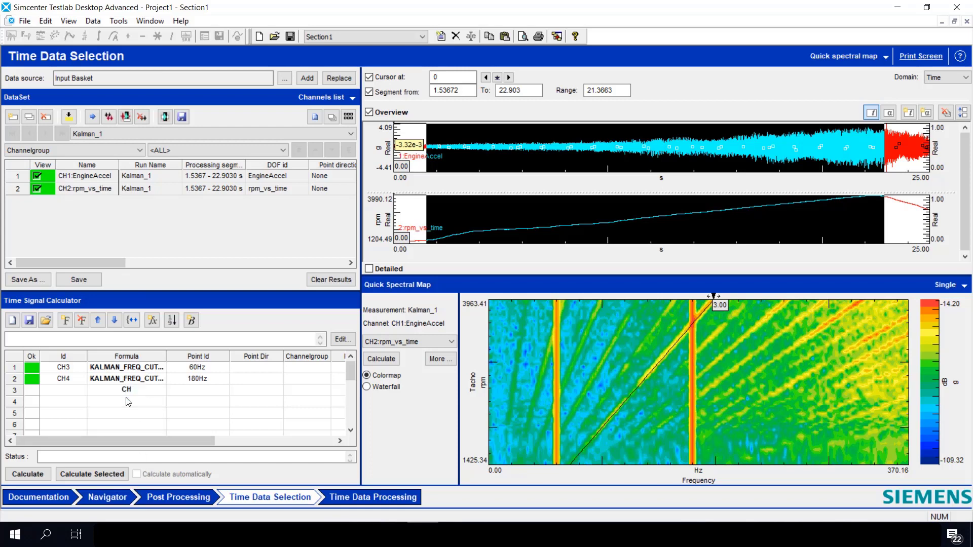
pyautogui.write('1-CH3-Ch4')
pyautogui.press('Return')
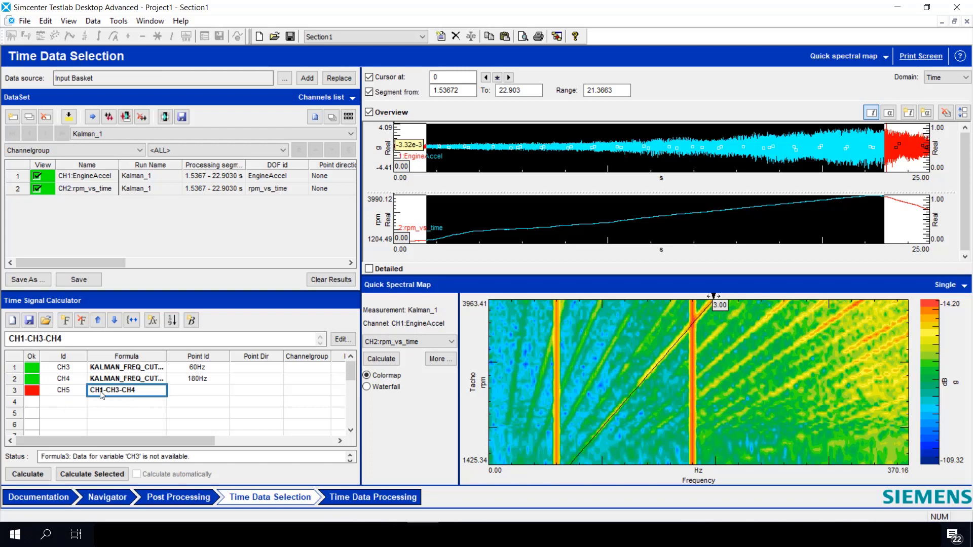
pyautogui.click(213, 395)
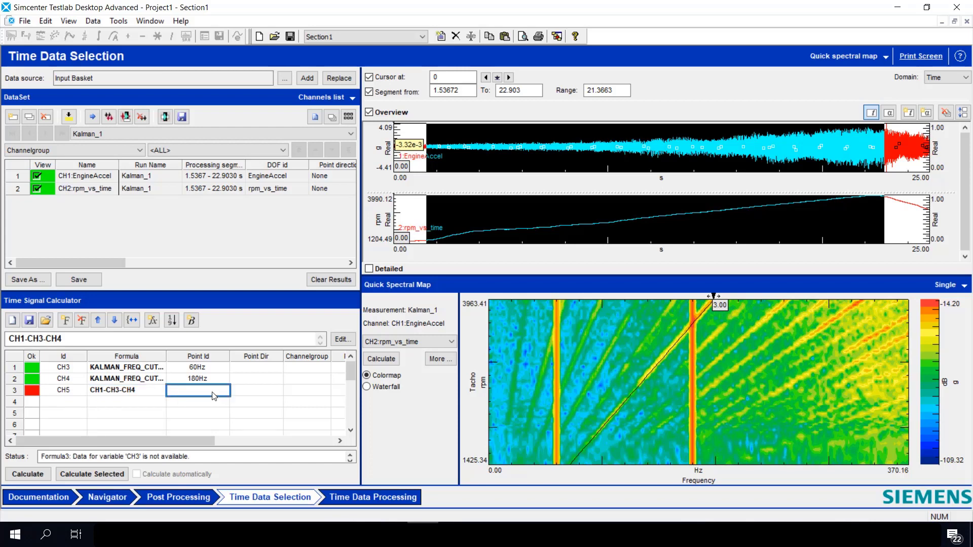
pyautogui.write('correcte')
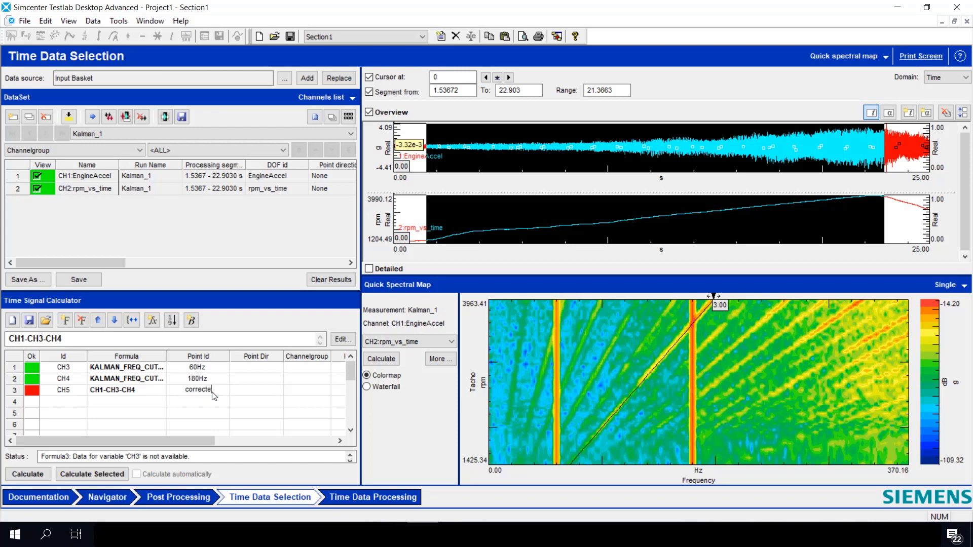
pyautogui.write('d')
pyautogui.click(27, 474)
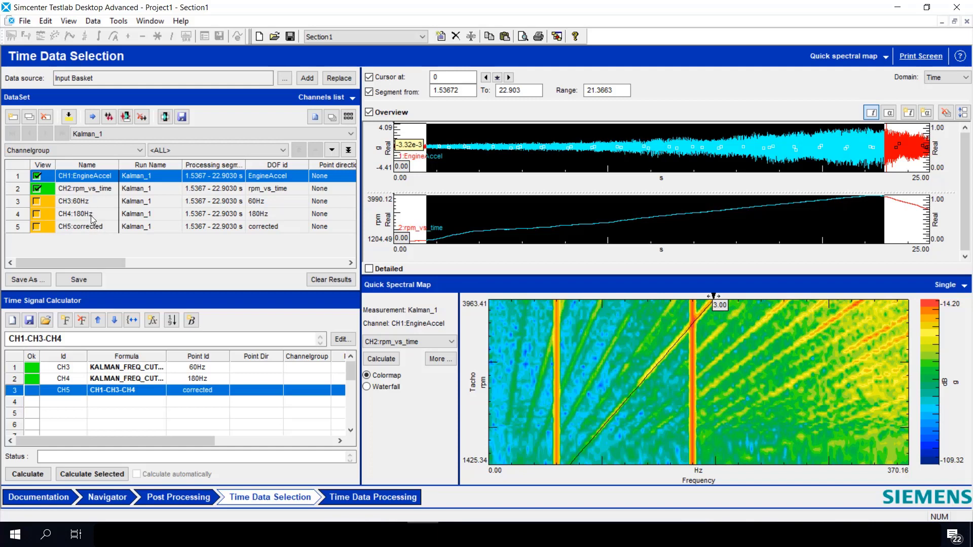
# Step: Select CH5:corrected and switch the Quick Spectral Map layout to Double Vertical
pyautogui.click(21, 230)
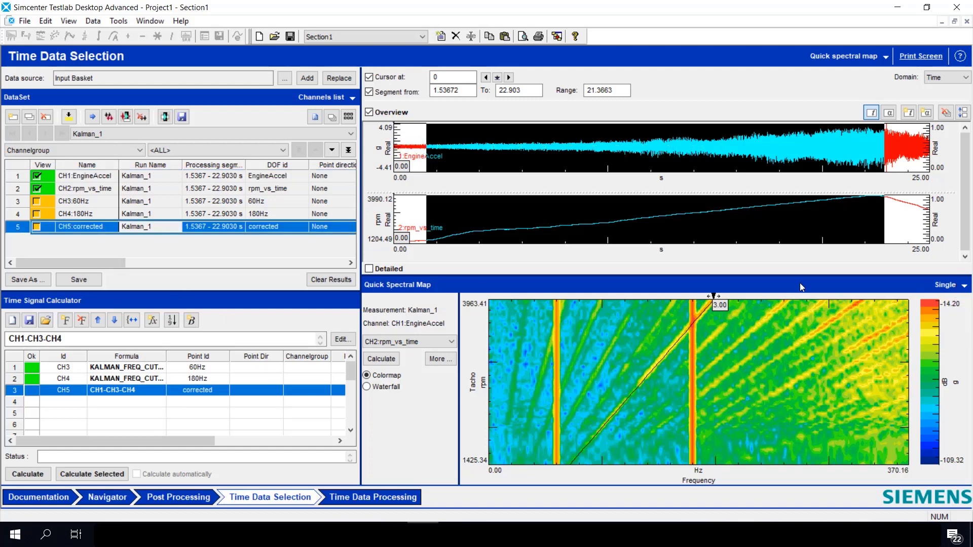
pyautogui.click(961, 286)
pyautogui.click(936, 317)
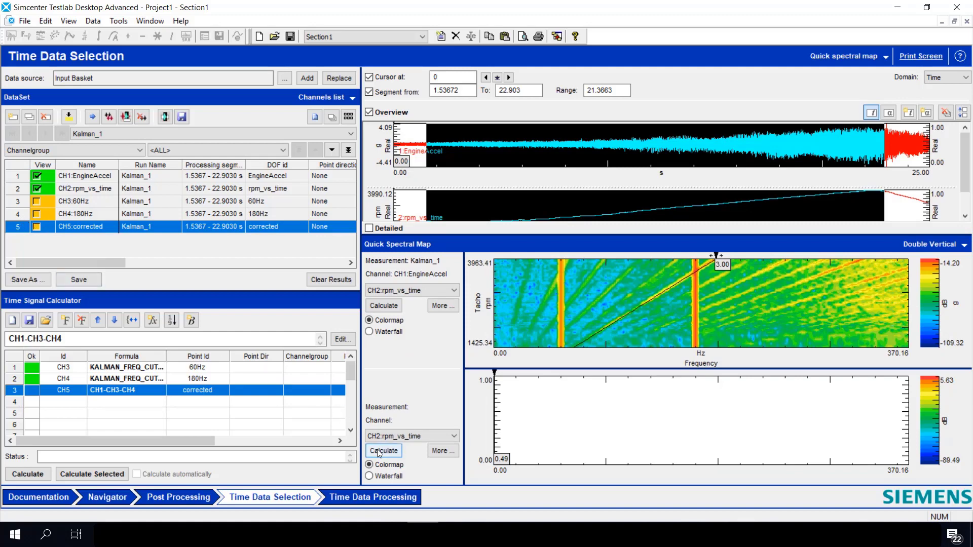
# Step: Set the lower spectral map's resolution to 2 Hz and calculate it for CH5:corrected
pyautogui.click(441, 450)
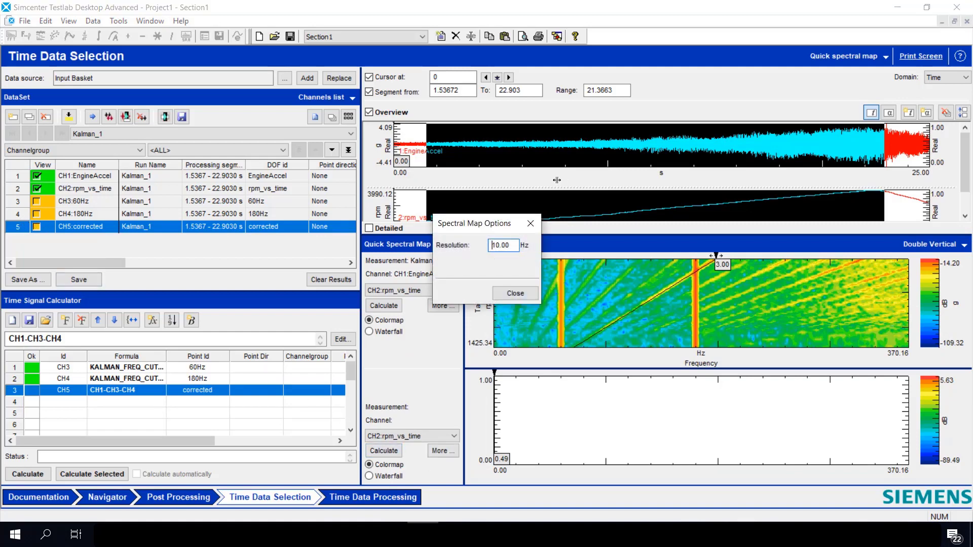
pyautogui.click(436, 238)
pyautogui.write('2')
pyautogui.click(515, 292)
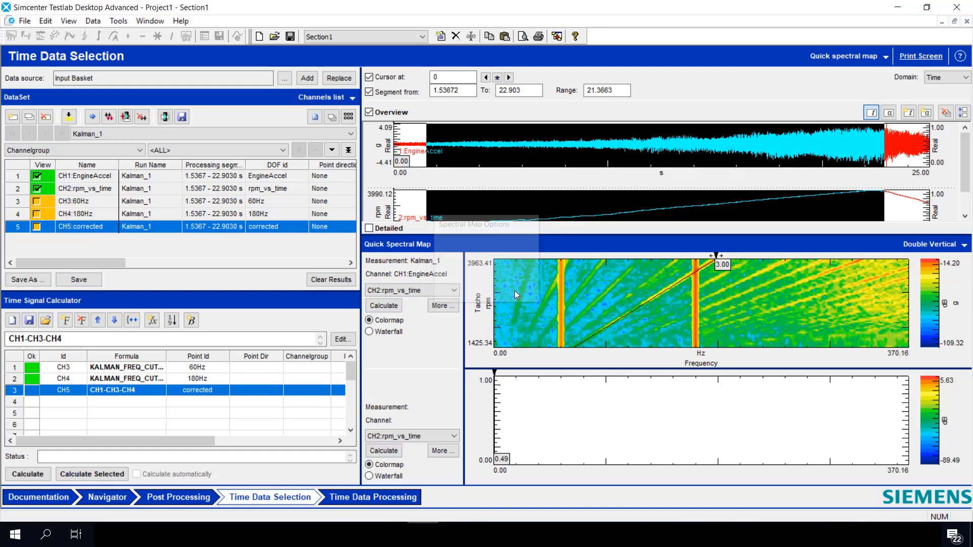
pyautogui.click(385, 451)
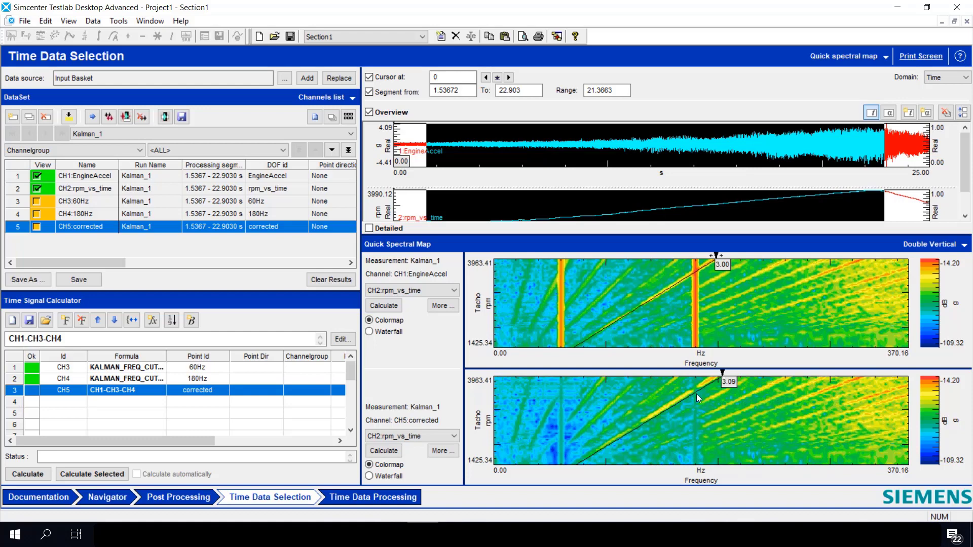
# Step: Raise CH3 and CH4 Kalman confidence to 2000, then recalculate channels and the lower map
pyautogui.click(150, 367)
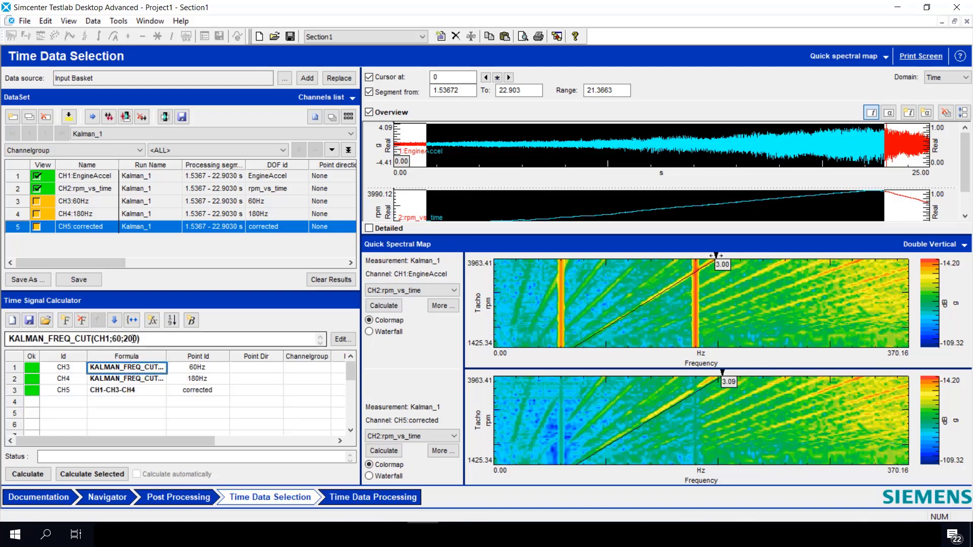
pyautogui.click(161, 369)
pyautogui.write('0')
pyautogui.press('Return')
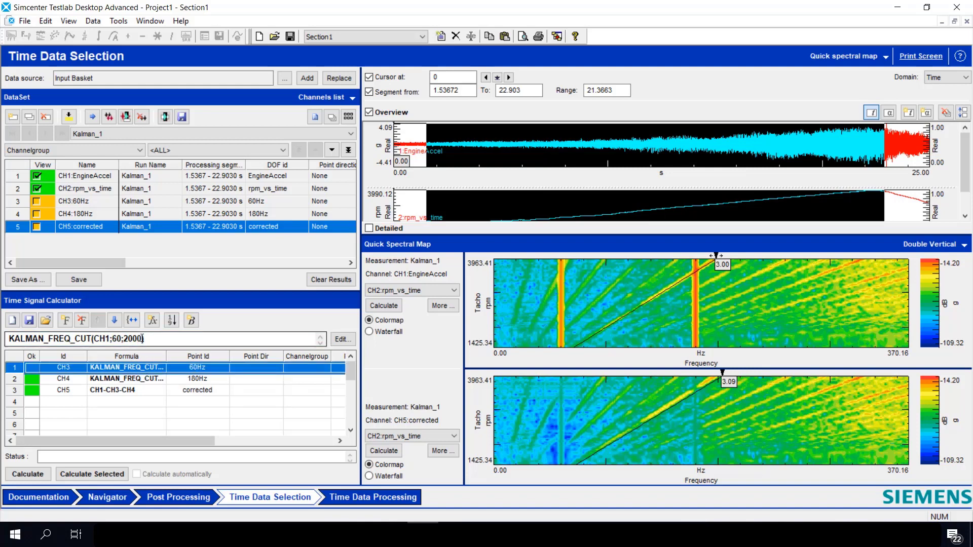
pyautogui.click(150, 380)
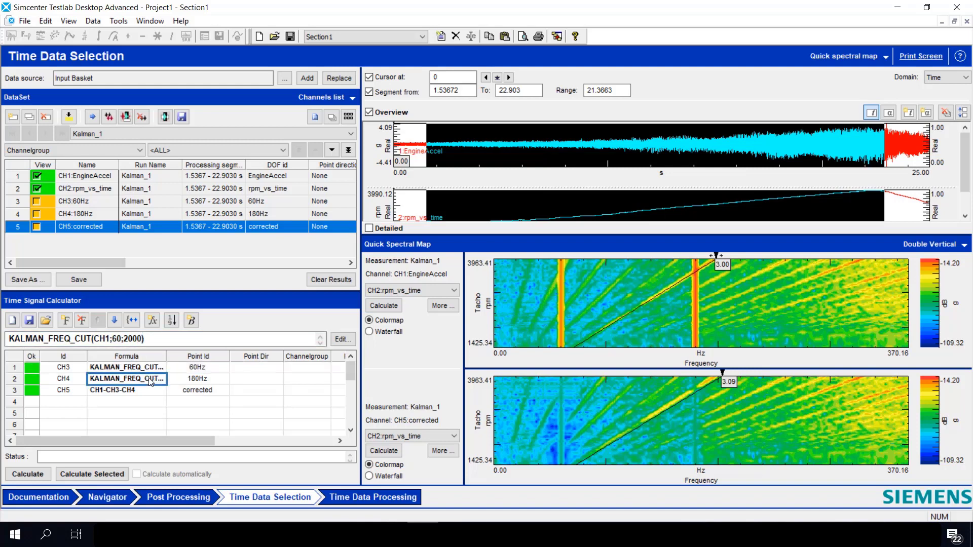
pyautogui.click(142, 338)
pyautogui.write('0')
pyautogui.press('Return')
pyautogui.click(32, 476)
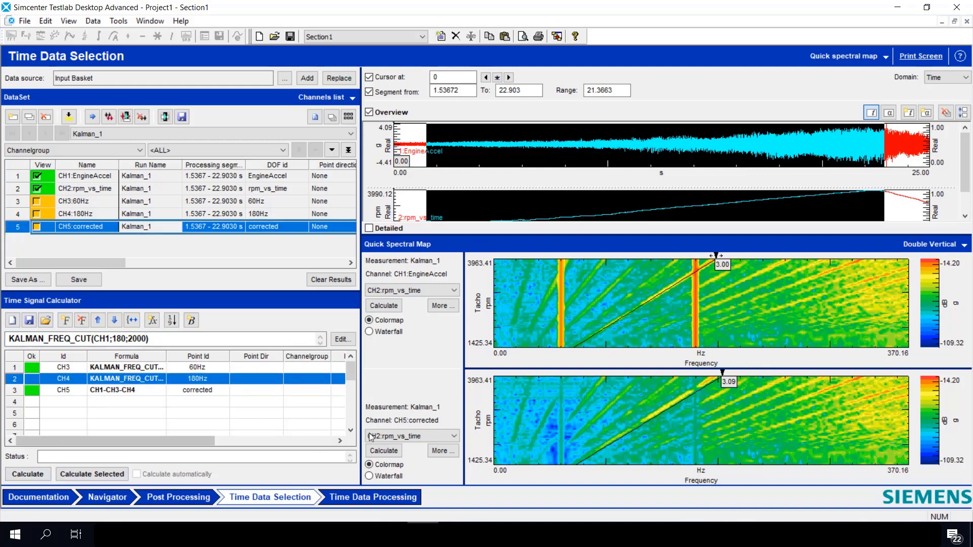
pyautogui.click(387, 451)
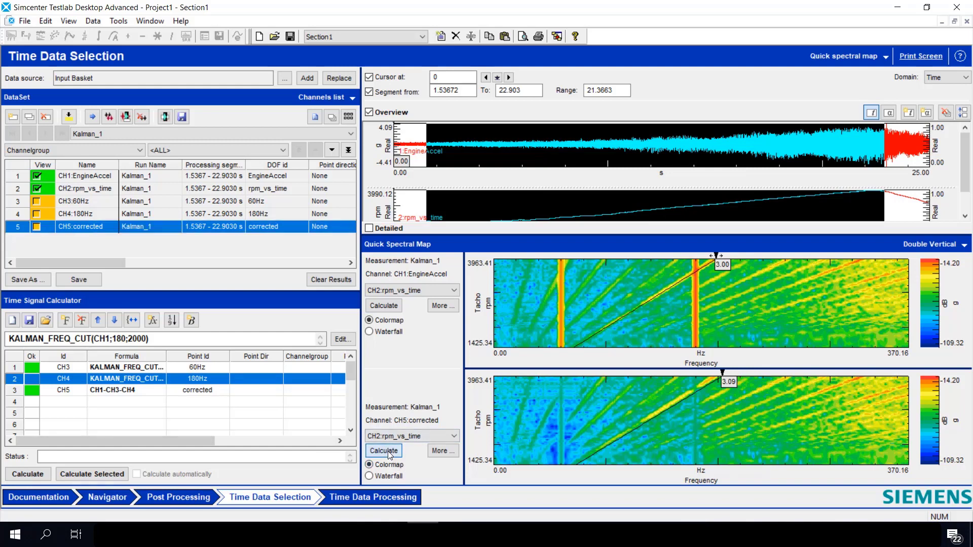